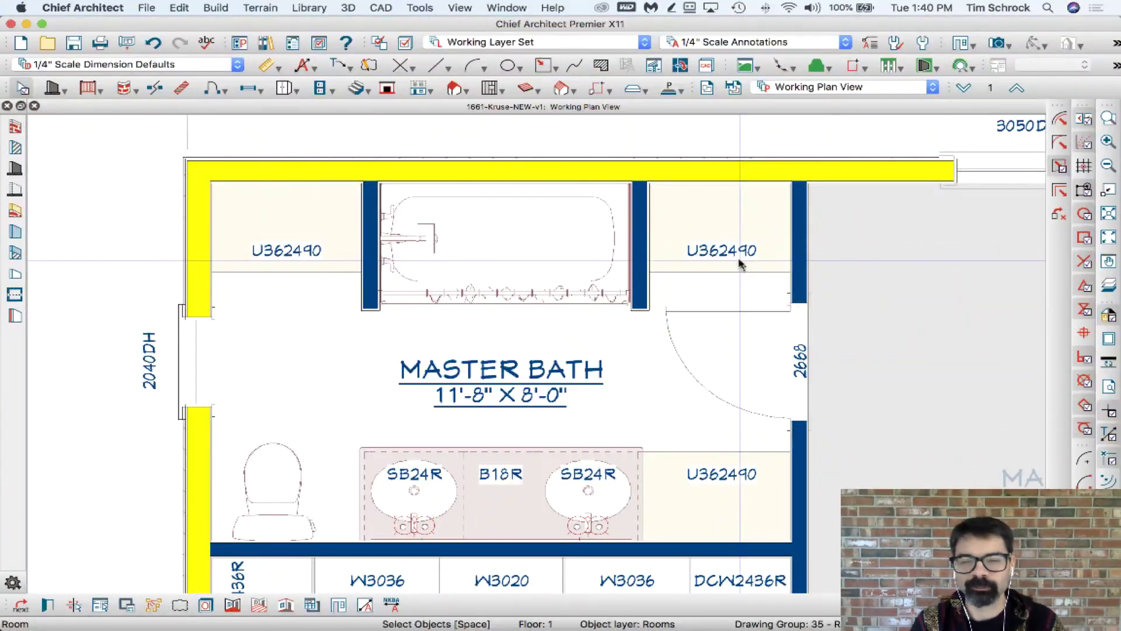
# Select the master bath toilet and drag it right, then back toward the wall
pyautogui.click(10, 583)
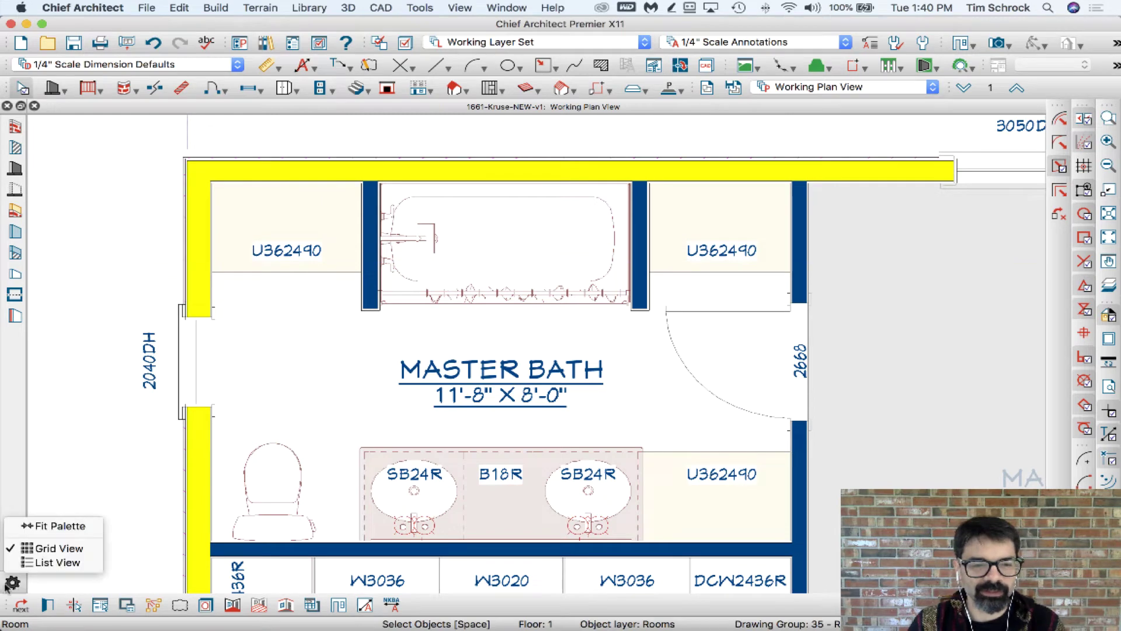
pyautogui.click(257, 476)
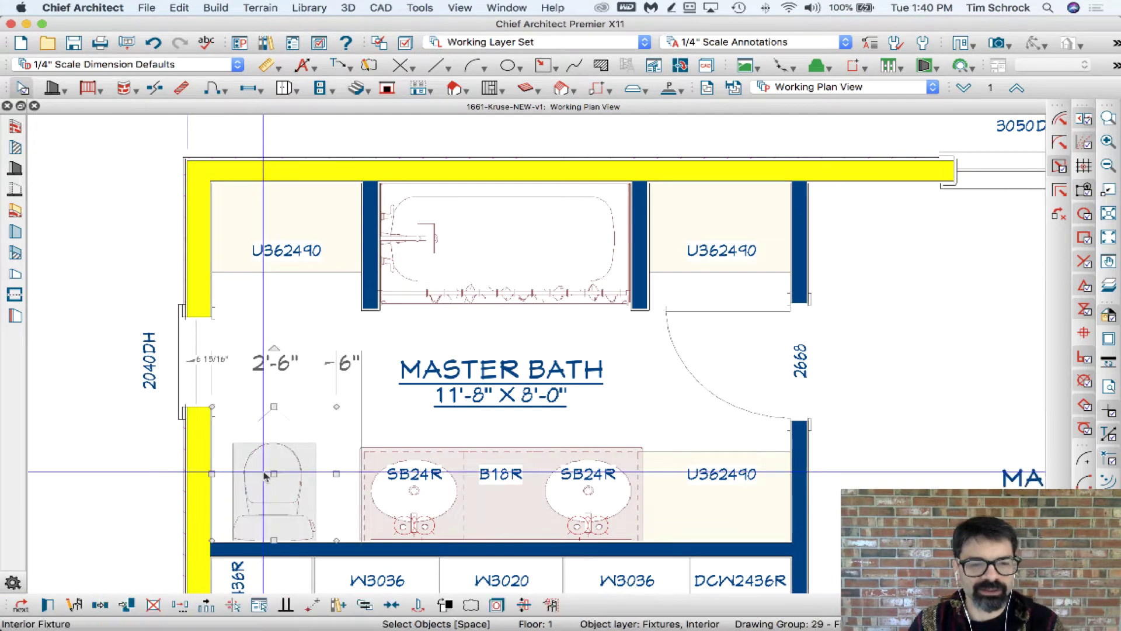
pyautogui.moveTo(276, 474); pyautogui.dragTo(291, 481)
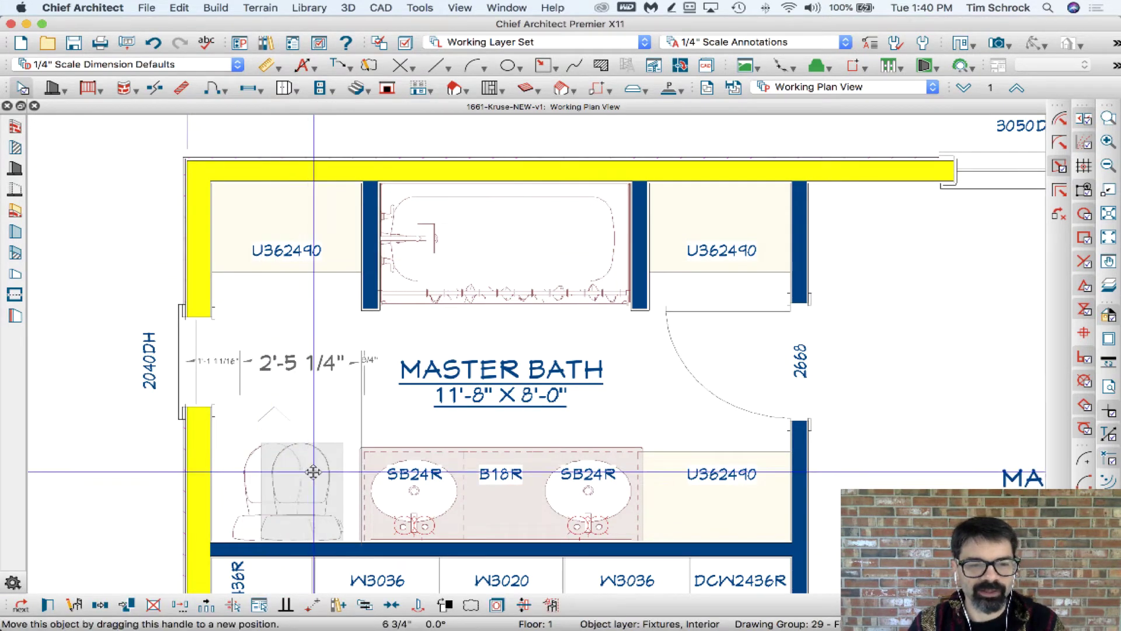
pyautogui.moveTo(301, 473); pyautogui.dragTo(273, 473)
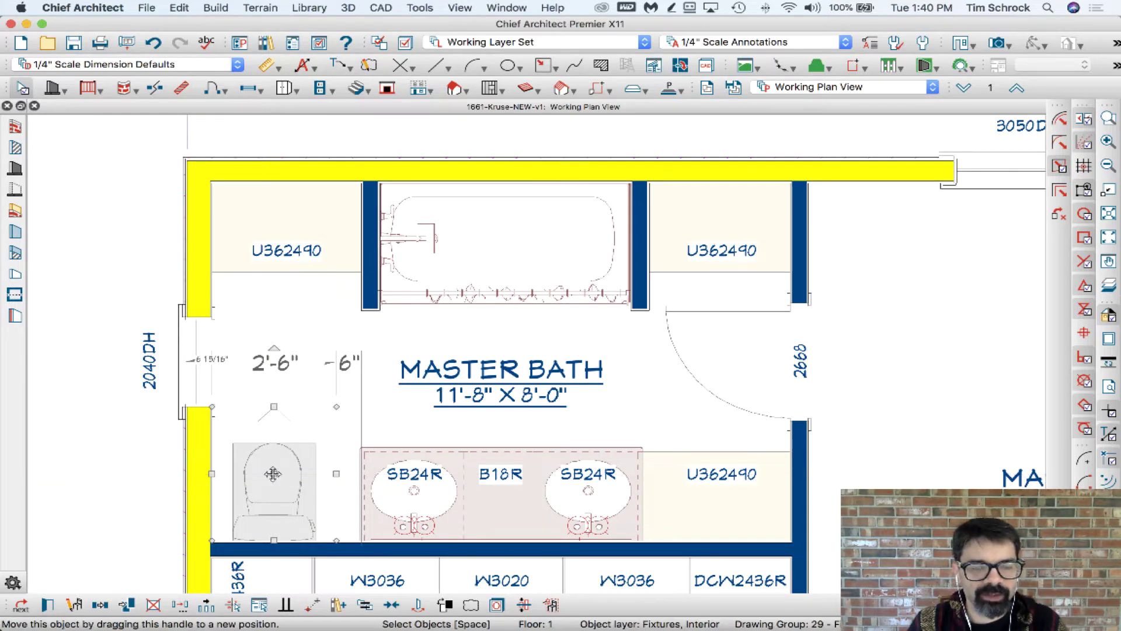
# Move the toilet 6 inches, then 3 inches left, using exact move distances
pyautogui.moveTo(274, 472); pyautogui.dragTo(283, 478)
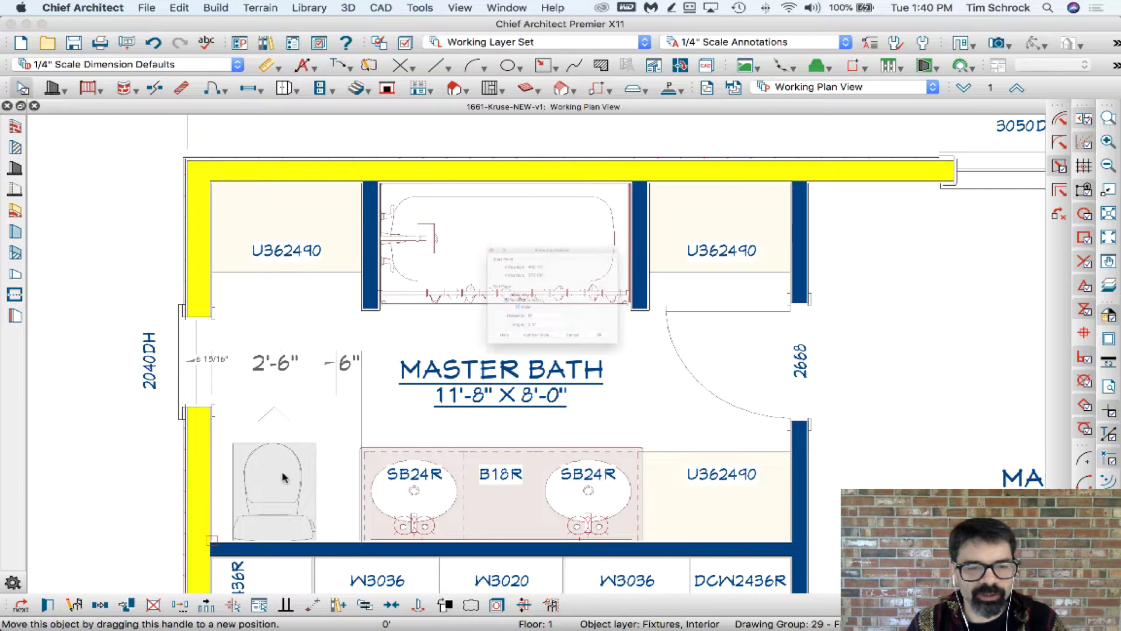
pyautogui.press('Tab')
pyautogui.press('Return')
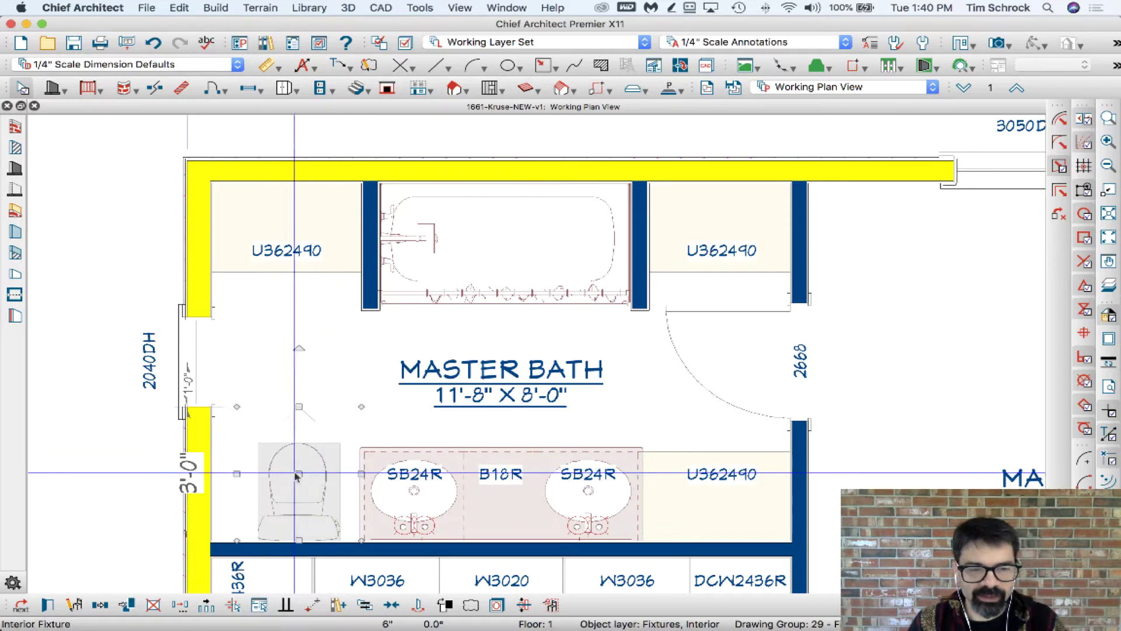
pyautogui.moveTo(296, 475); pyautogui.dragTo(281, 475)
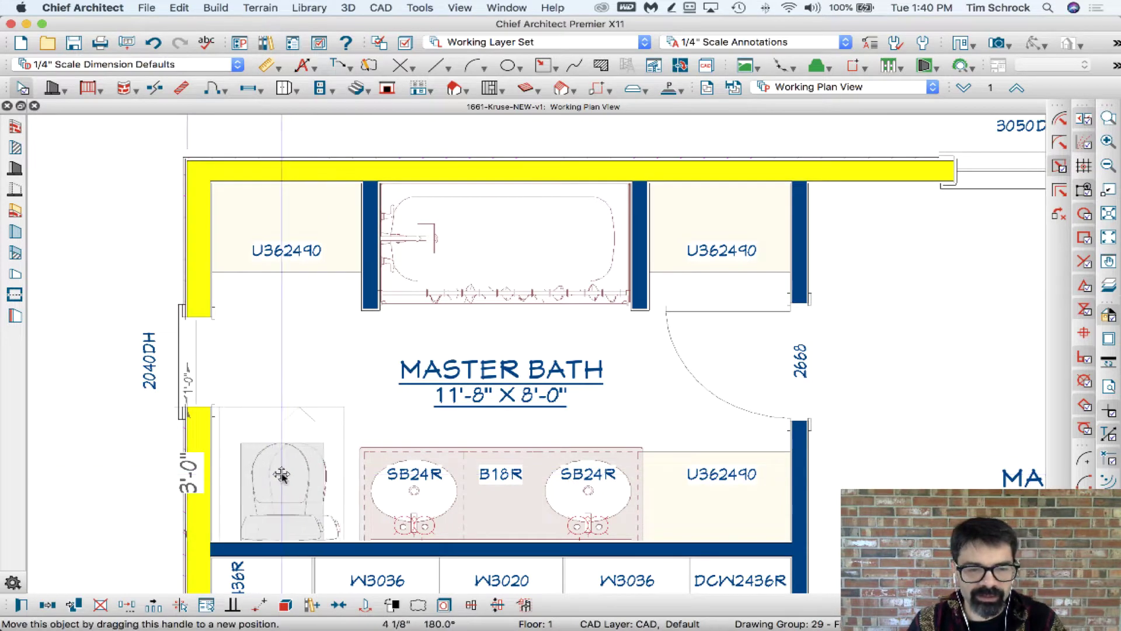
pyautogui.press('Tab')
pyautogui.press('Return')
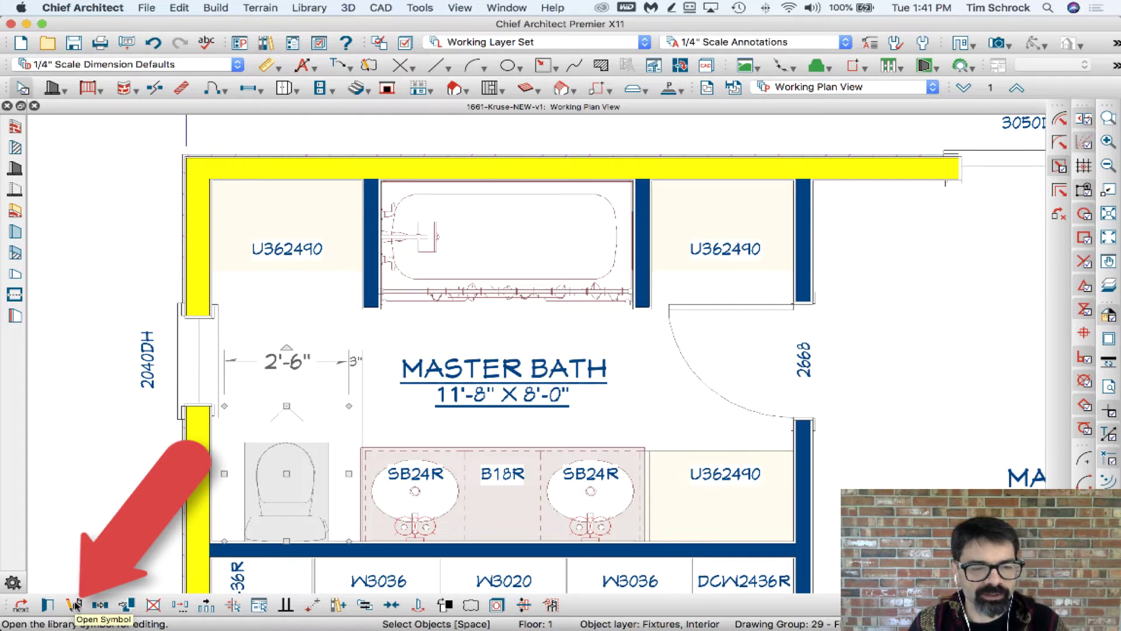
# Open the master bath toilet's Standard Toilet symbol from its right-click menu
pyautogui.click(76, 605)
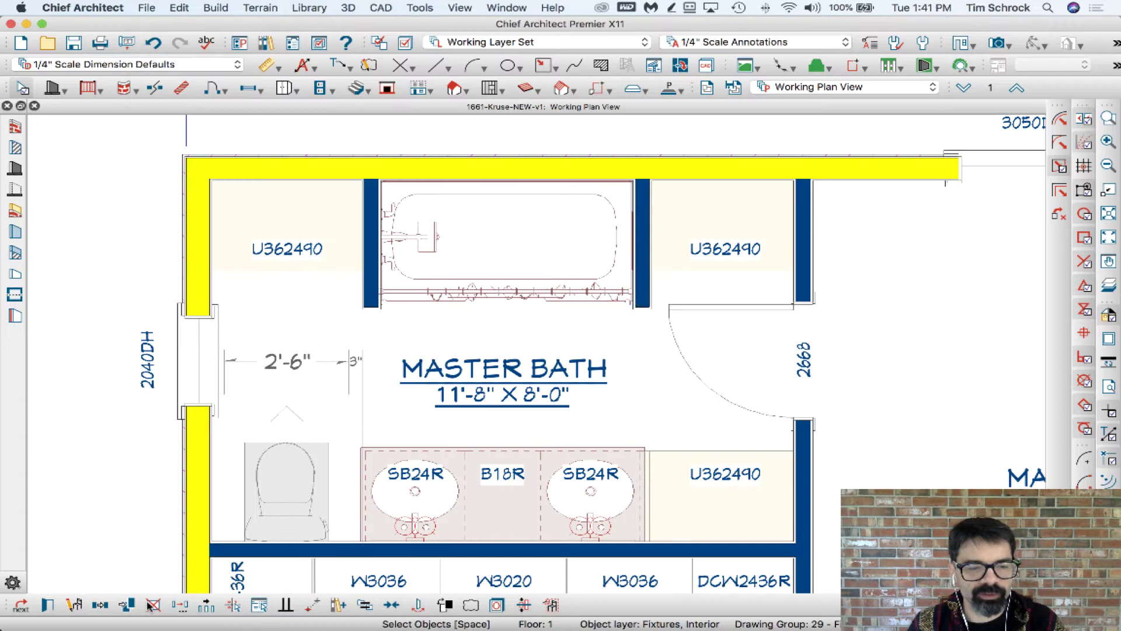
pyautogui.click(277, 468)
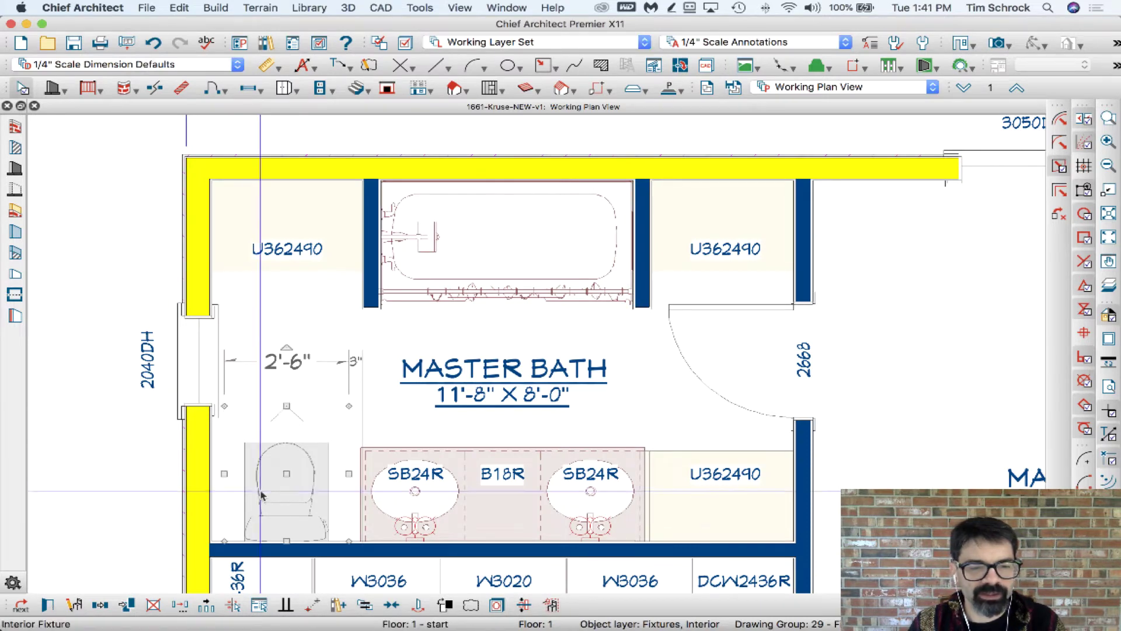
pyautogui.rightClick(277, 468)
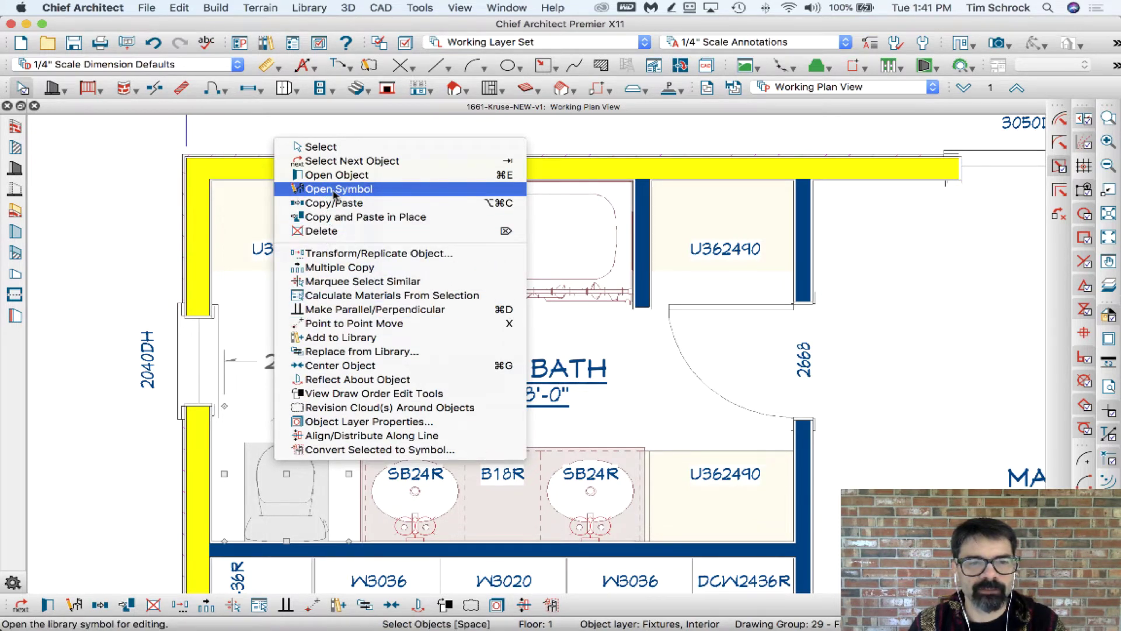
# Change the toilet symbol's Width (X) from 30" to 36" in the Sizing panel
pyautogui.click(334, 189)
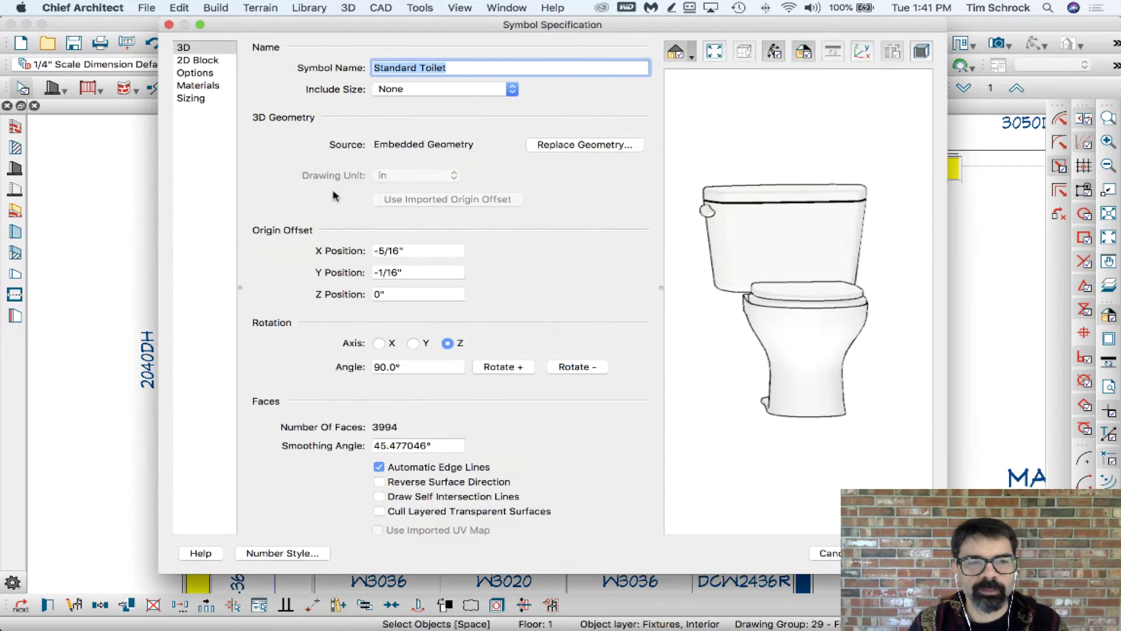
pyautogui.click(208, 99)
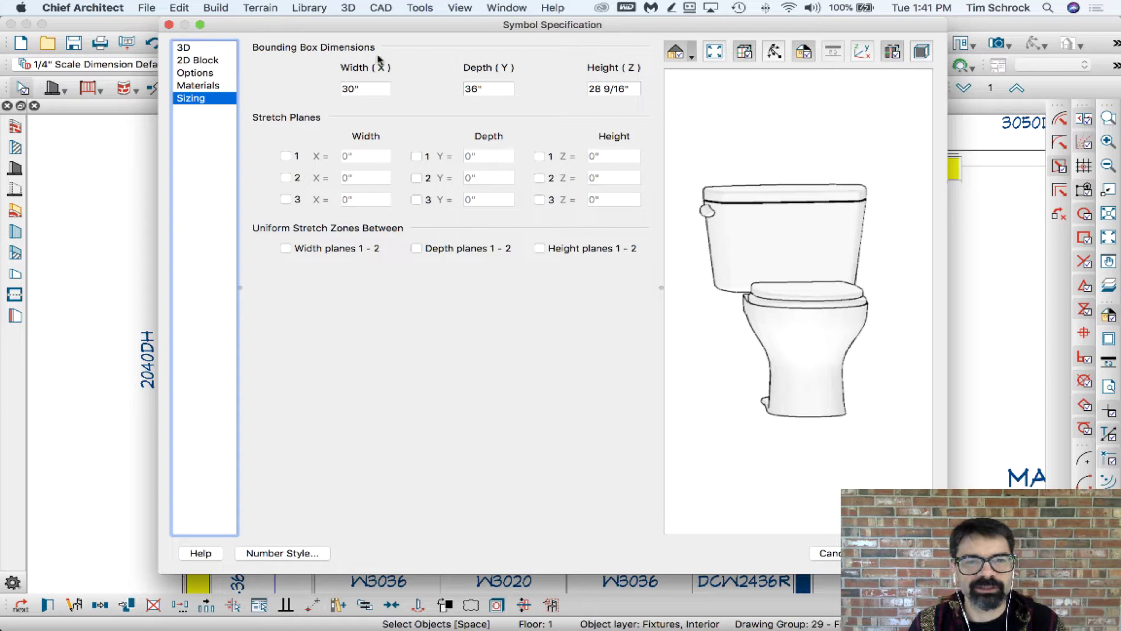
pyautogui.doubleClick(366, 89)
pyautogui.write('36')
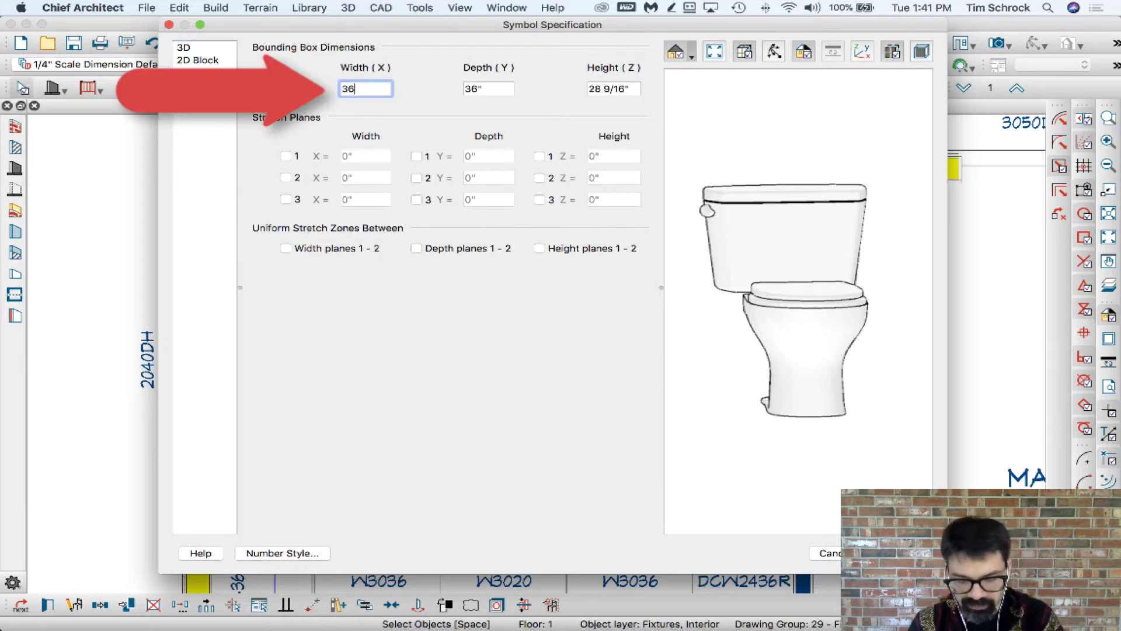
pyautogui.press('Return')
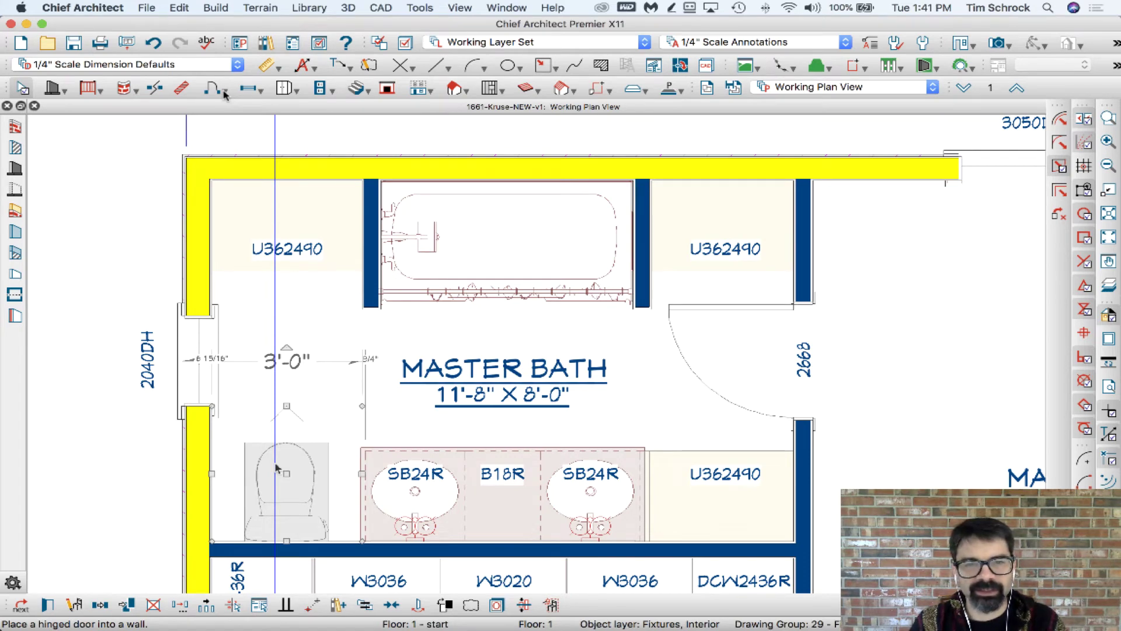
# Add the widened toilet to the library as Tim's Standard Toilet and expand Rooms > Bathrooms
pyautogui.click(338, 604)
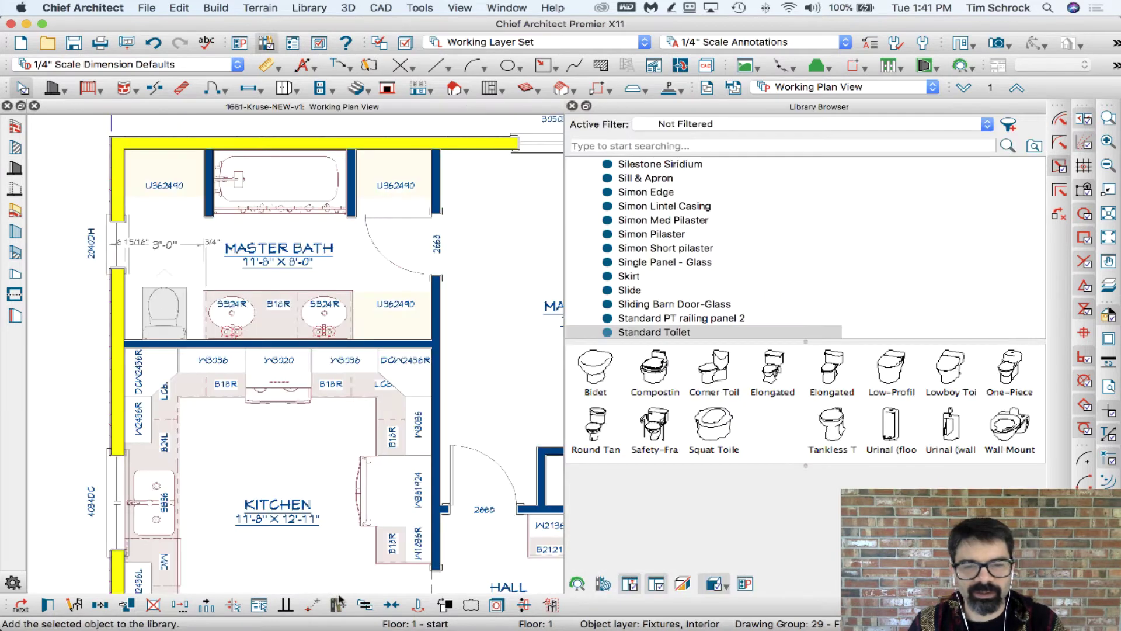
pyautogui.click(670, 337)
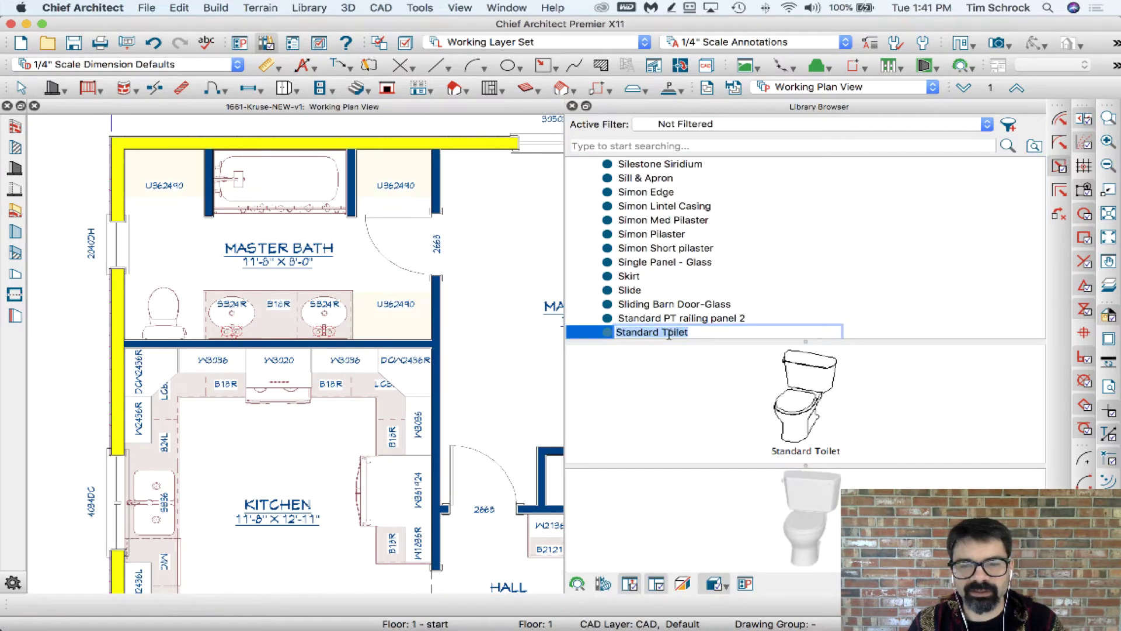
pyautogui.press('Left')
pyautogui.write('Tim')
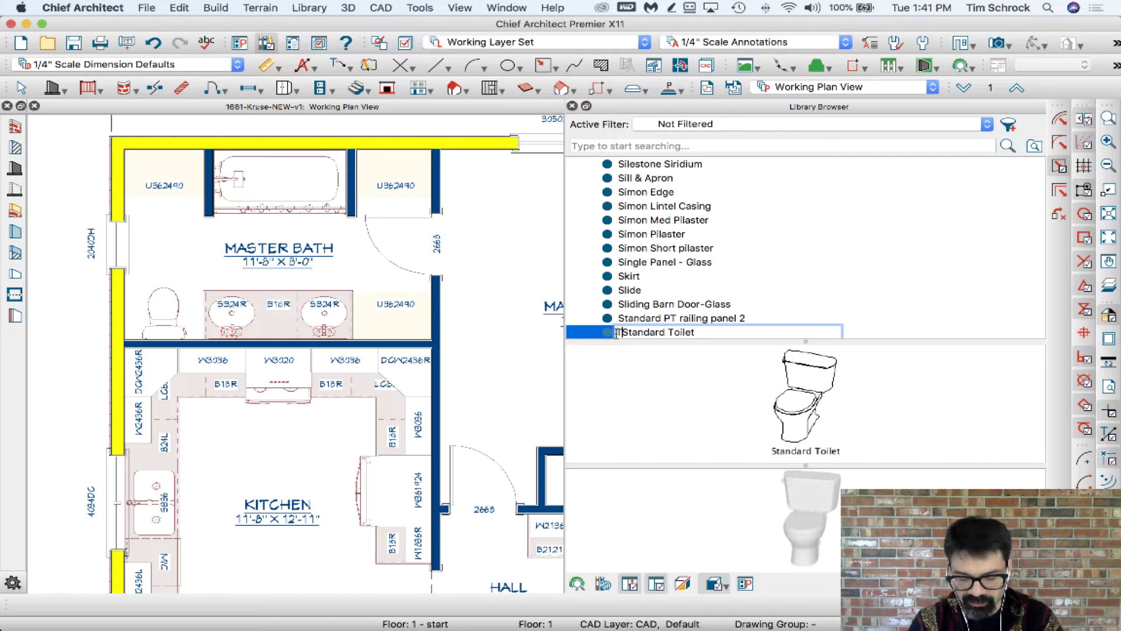
pyautogui.write("'s")
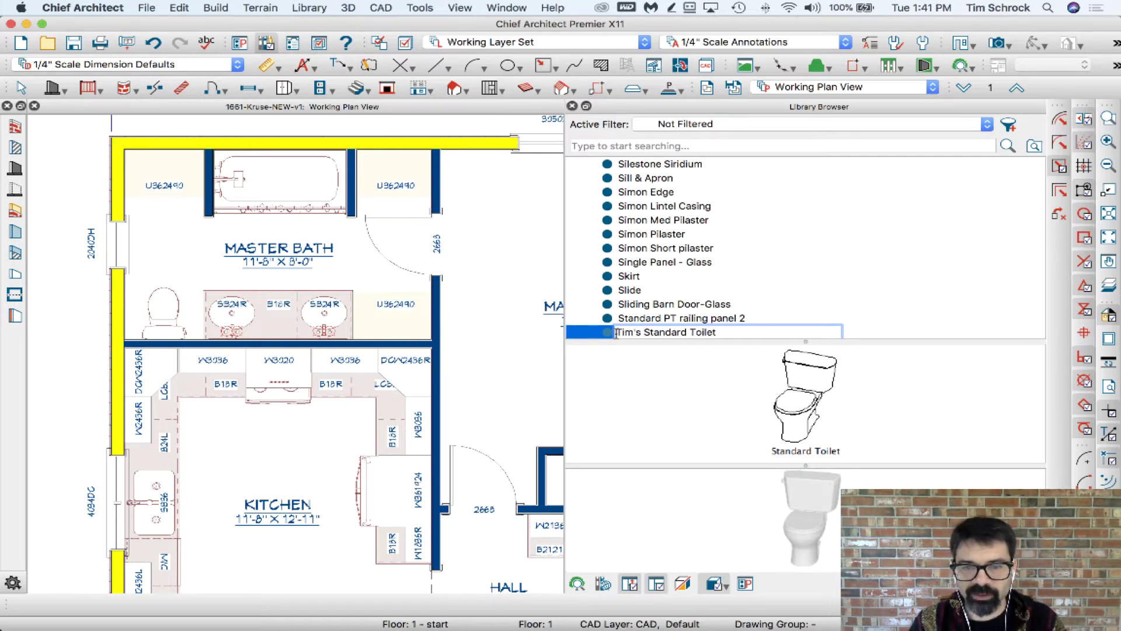
pyautogui.press('Return')
pyautogui.scroll(1, 726, 285)
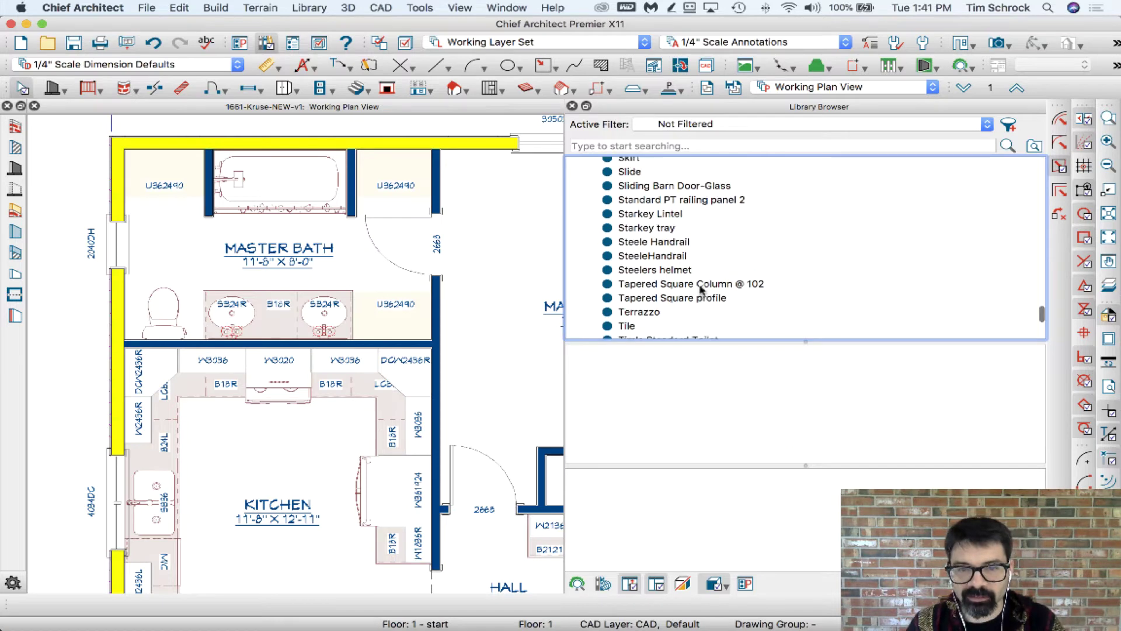
pyautogui.scroll(5, 701, 283)
pyautogui.scroll(5, 657, 279)
pyautogui.scroll(5, 657, 279)
pyautogui.scroll(5, 656, 279)
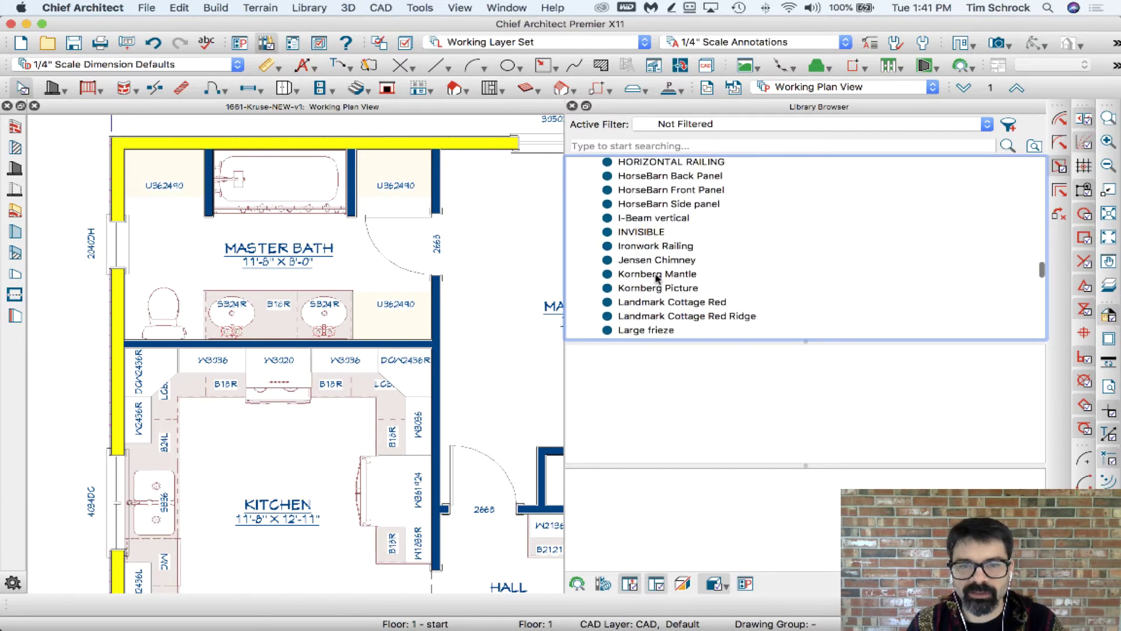
pyautogui.scroll(5, 657, 278)
pyautogui.scroll(5, 658, 277)
pyautogui.scroll(5, 657, 279)
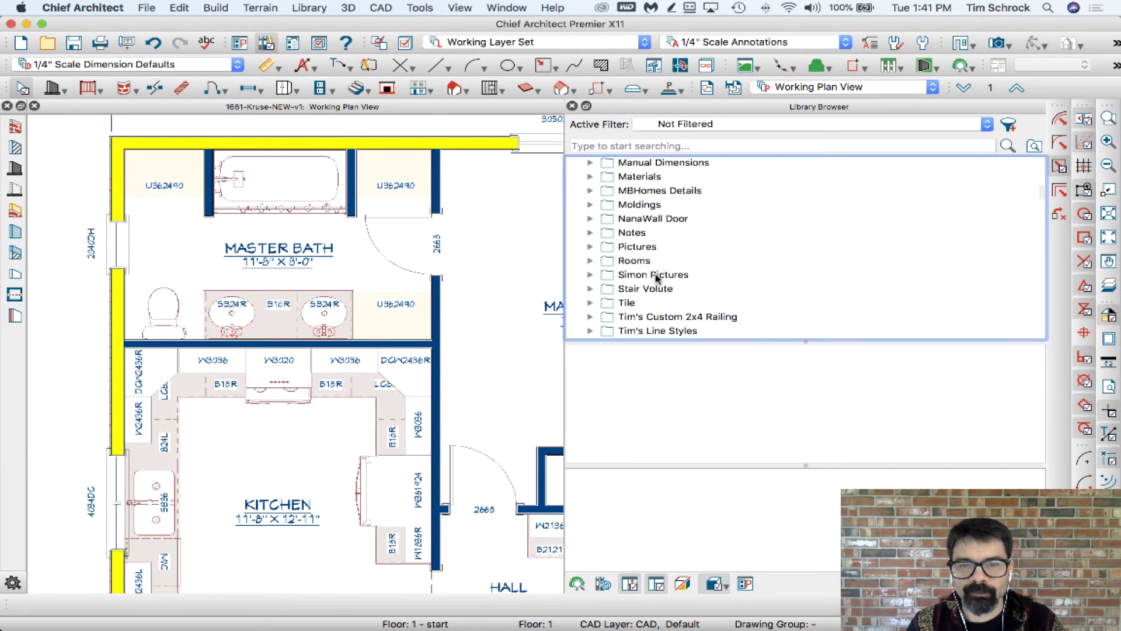
pyautogui.click(590, 261)
pyautogui.click(652, 277)
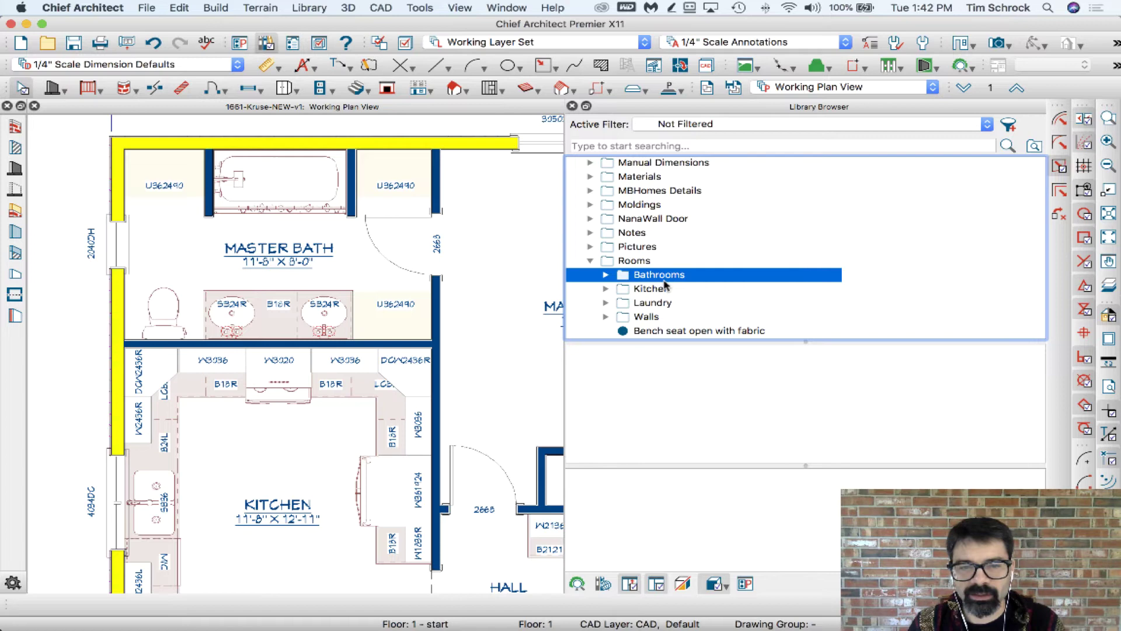
# Move Tim's Standard Toilet into Bathrooms and place a copy in the master bath
pyautogui.doubleClick(663, 279)
pyautogui.scroll(5, 692, 324)
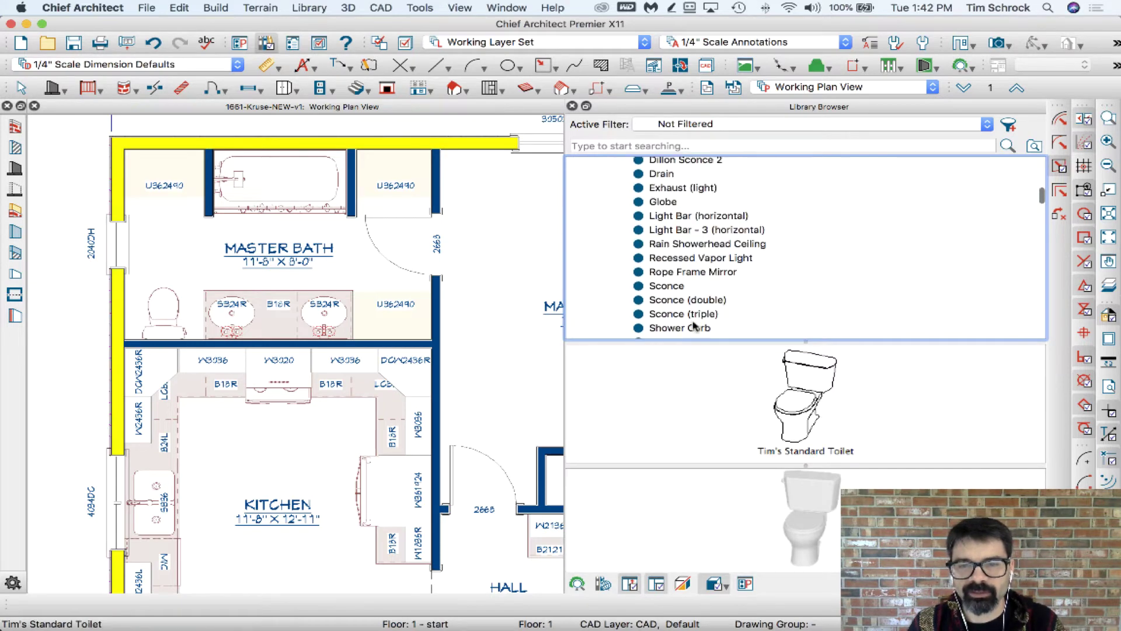
pyautogui.scroll(3, 692, 324)
pyautogui.click(652, 171)
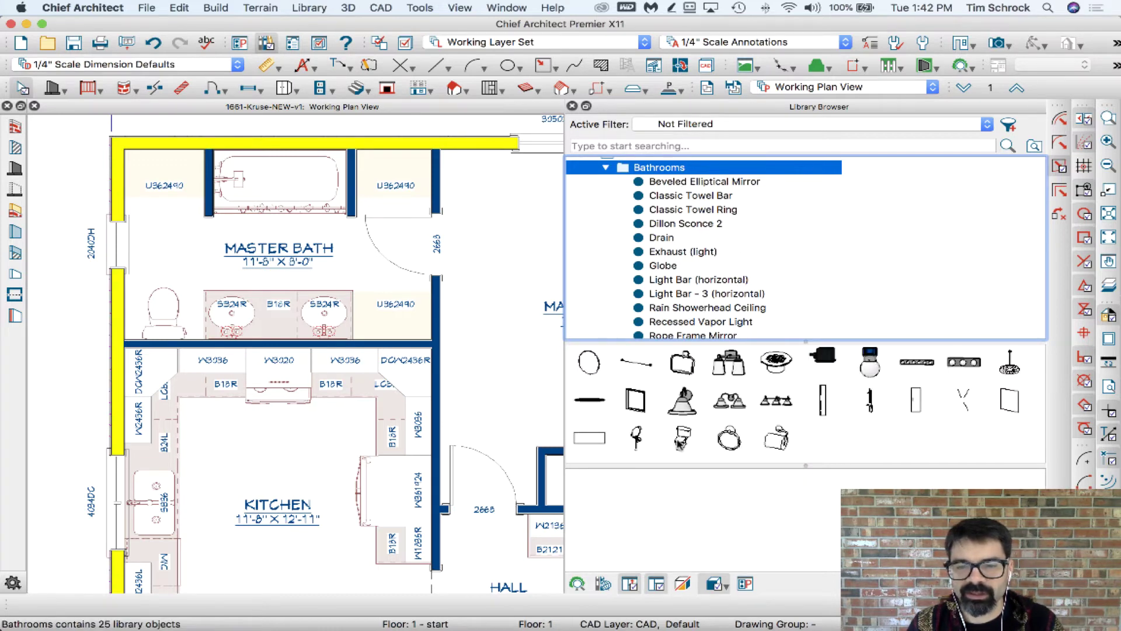
pyautogui.click(680, 442)
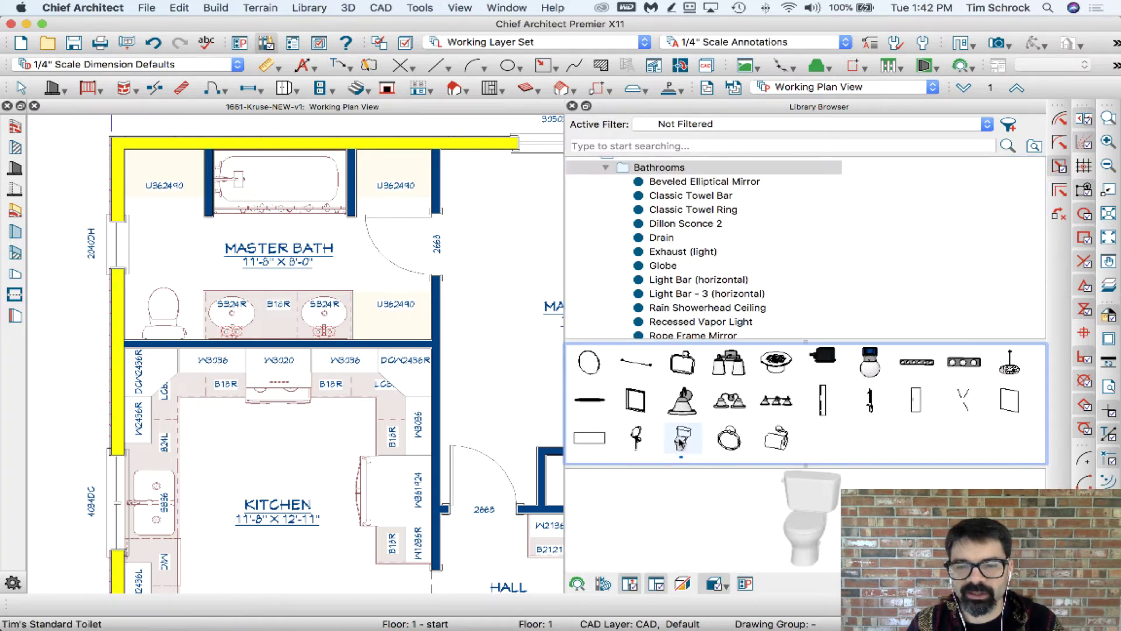
pyautogui.click(152, 304)
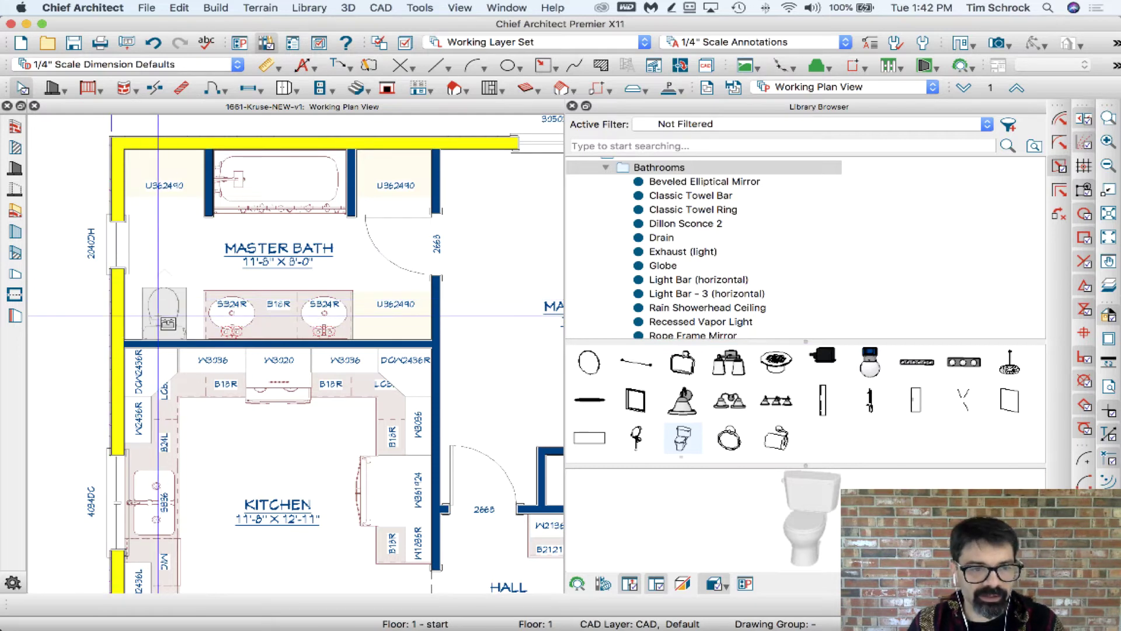
pyautogui.click(158, 317)
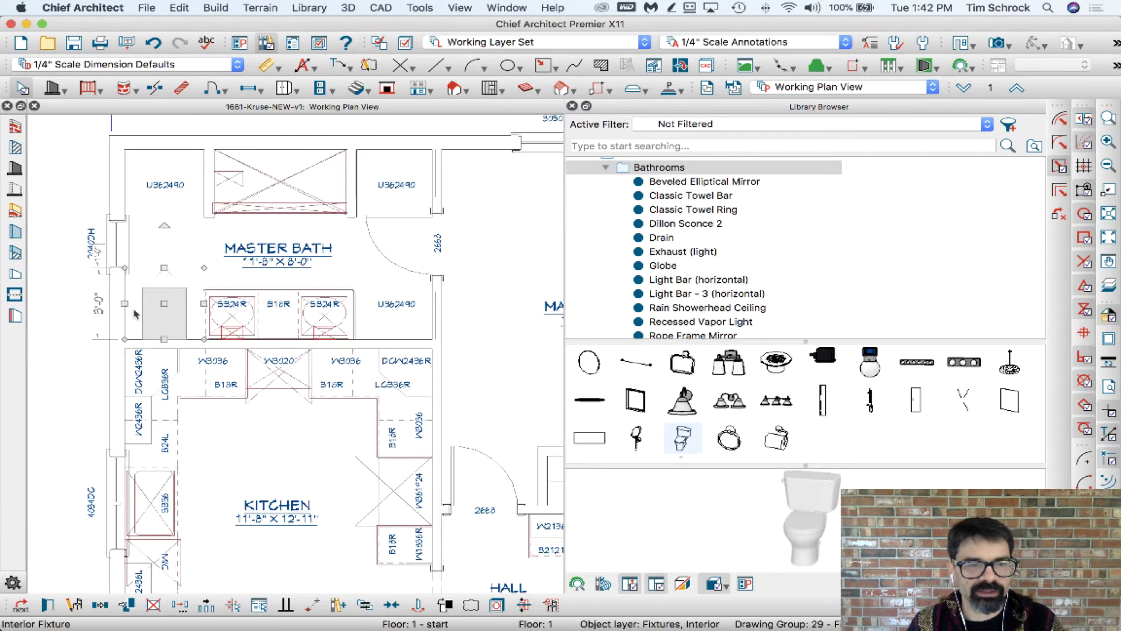
pyautogui.scroll(2, 134, 314)
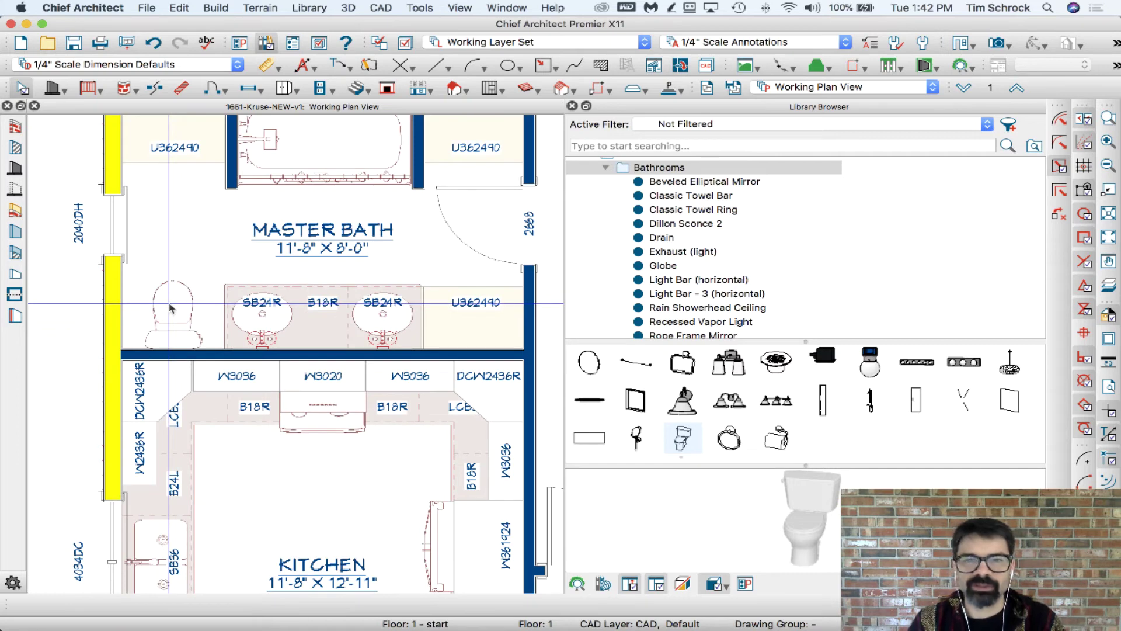